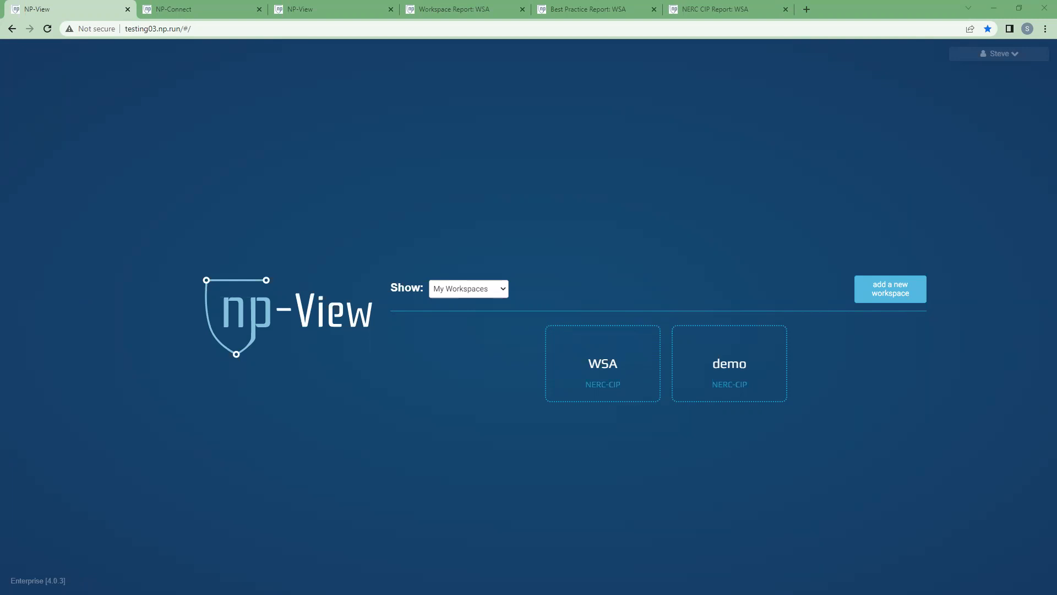
Step: Open the WSA workspace, check its Fortinet connector in NP-Connect, and return to the topology map
{"action": "left_click", "coordinate": [640, 377]}
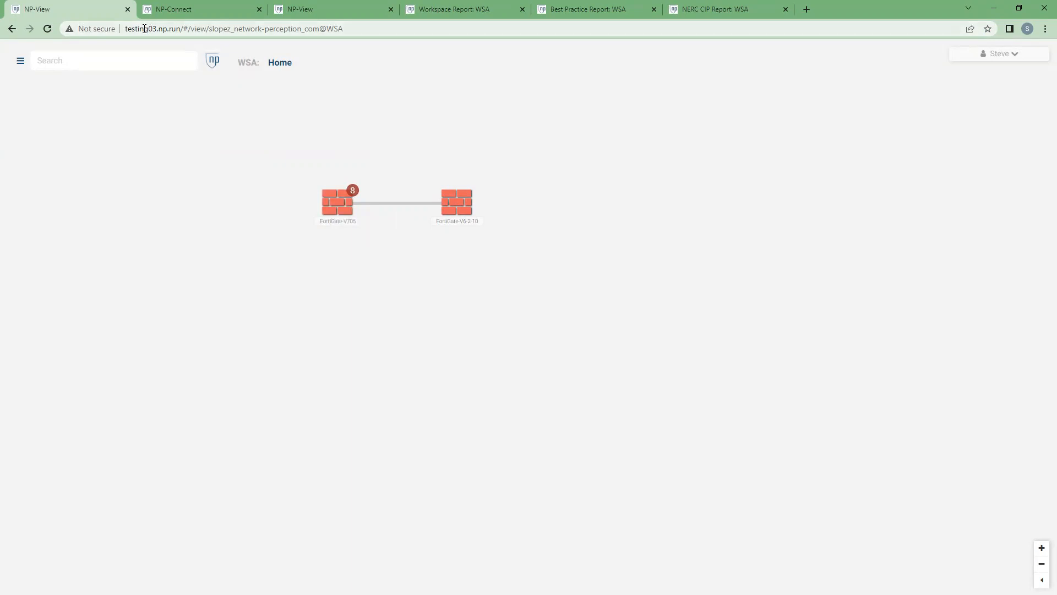
{"action": "left_click", "coordinate": [208, 4]}
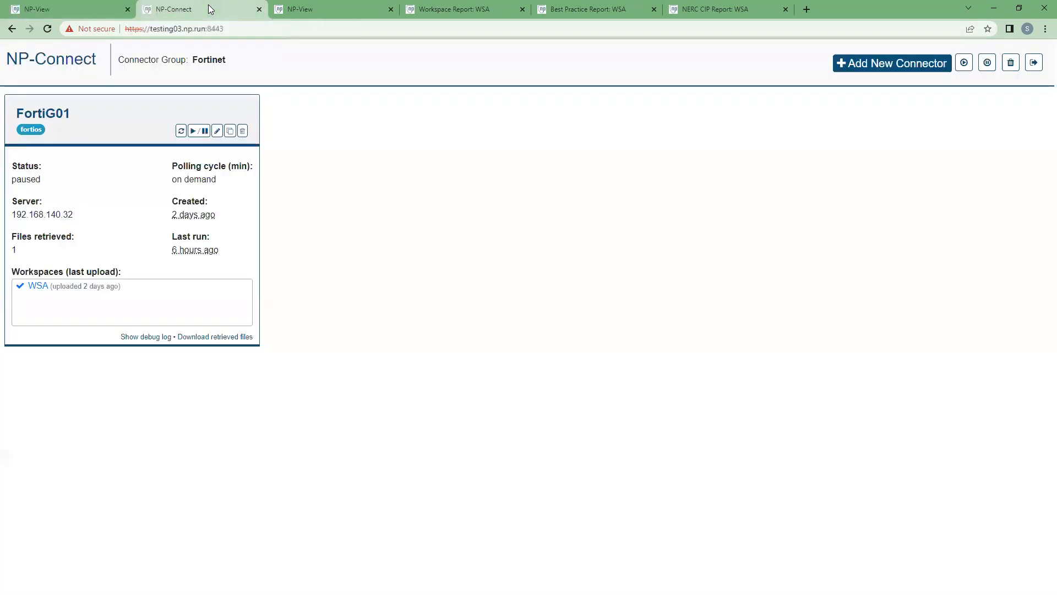
{"action": "left_click", "coordinate": [76, 3]}
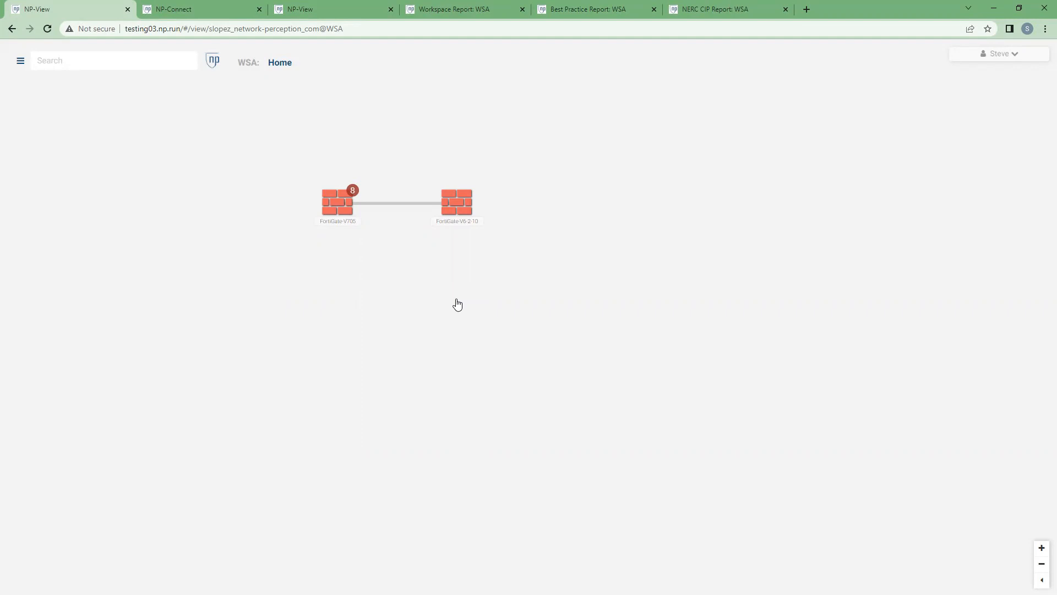
Step: Examine the connectivity matrix of the FortiGate-V705 firewall, and close it
{"action": "left_click", "coordinate": [330, 212]}
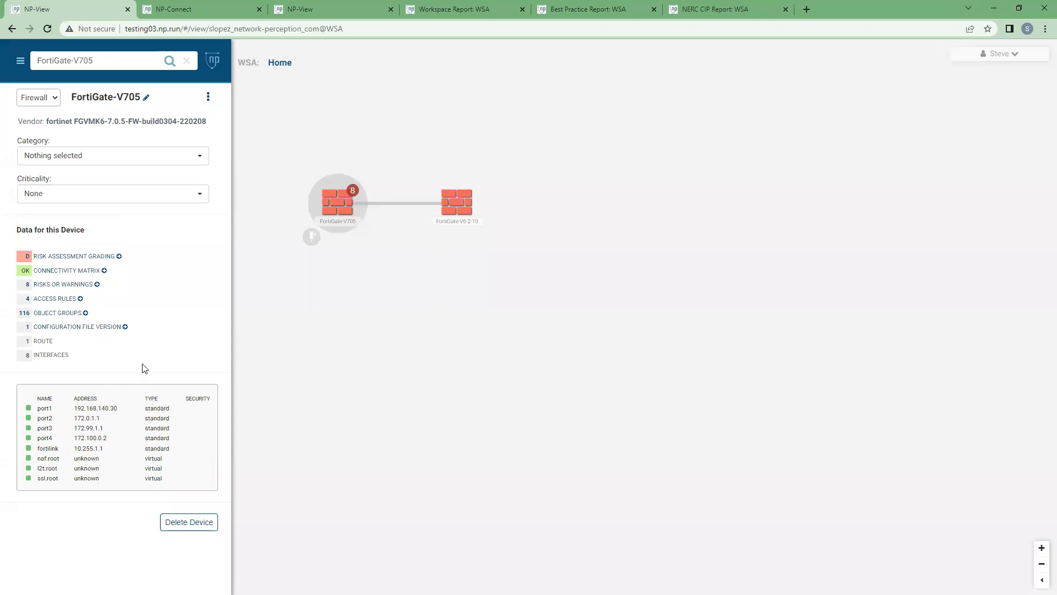
{"action": "left_click", "coordinate": [63, 258]}
{"action": "left_click", "coordinate": [64, 270]}
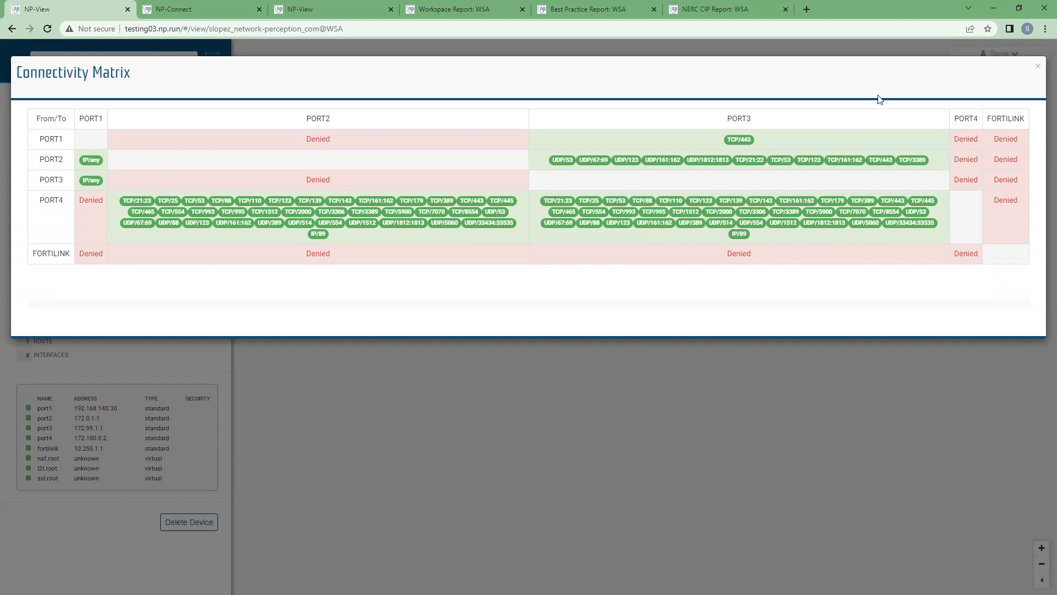
{"action": "left_click", "coordinate": [1038, 69]}
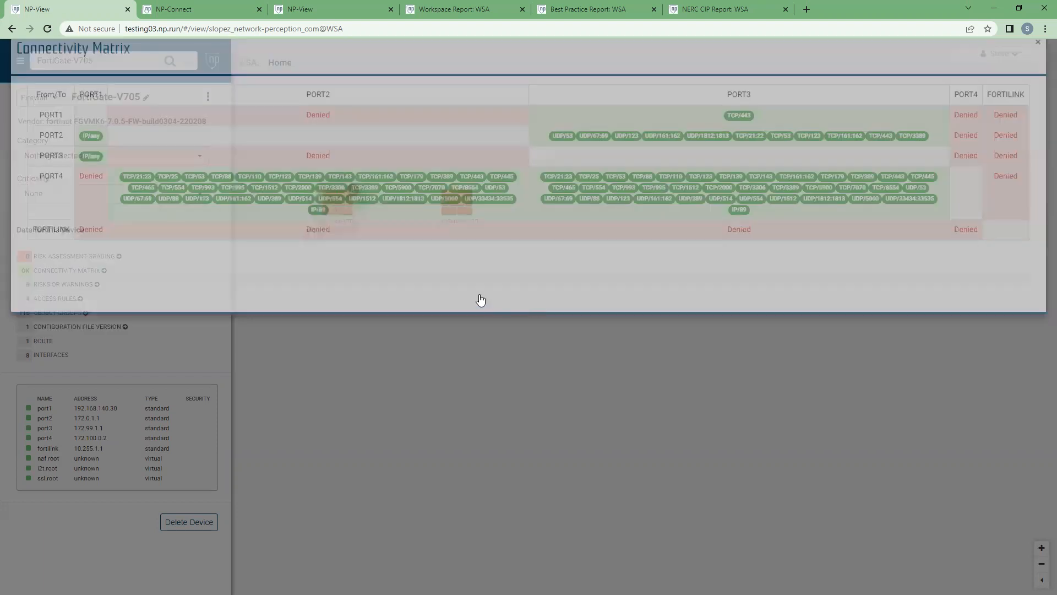
Step: Review the risks and warnings and the access rules listed for FortiGate-V705
{"action": "left_click", "coordinate": [63, 284]}
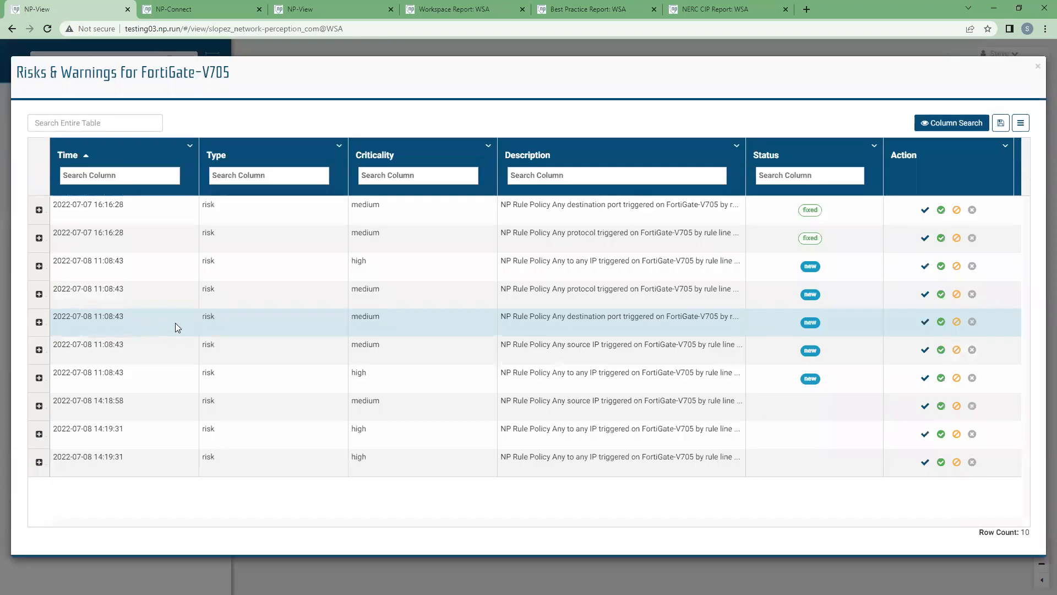
{"action": "left_click", "coordinate": [1037, 71]}
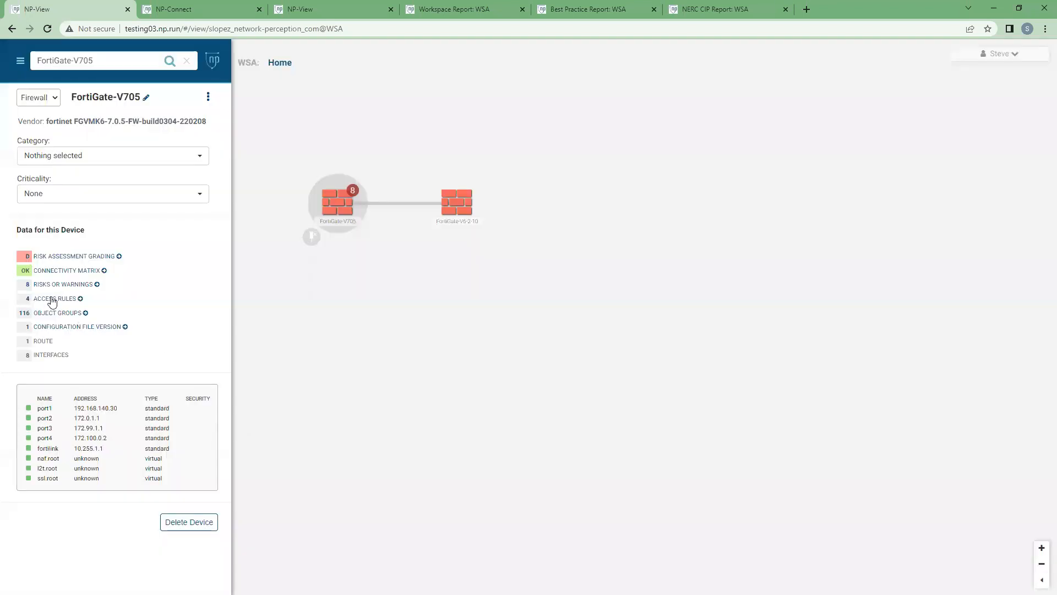
{"action": "left_click", "coordinate": [56, 301]}
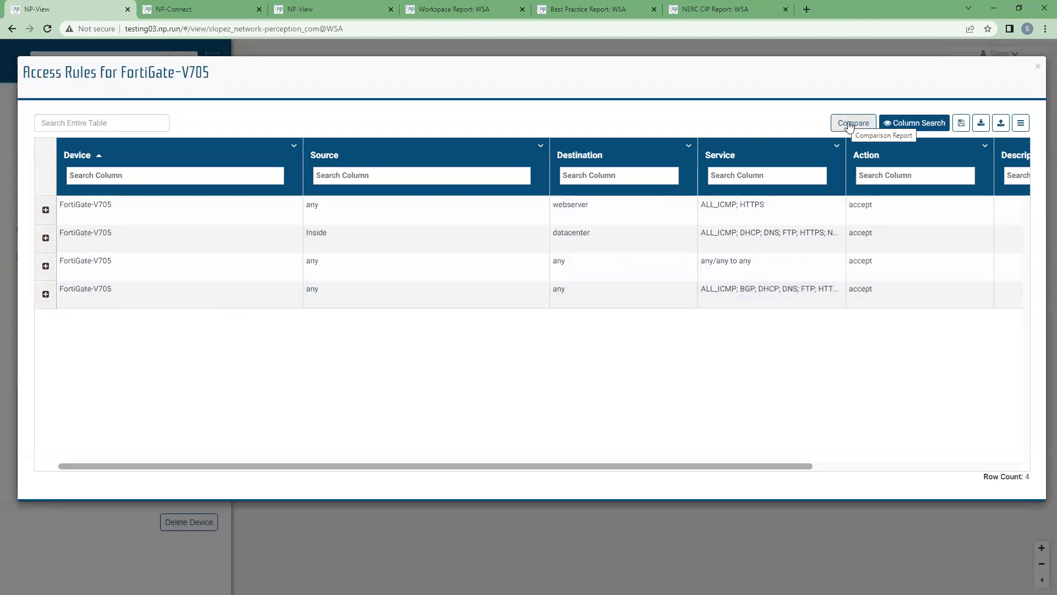
{"action": "left_click", "coordinate": [1038, 67]}
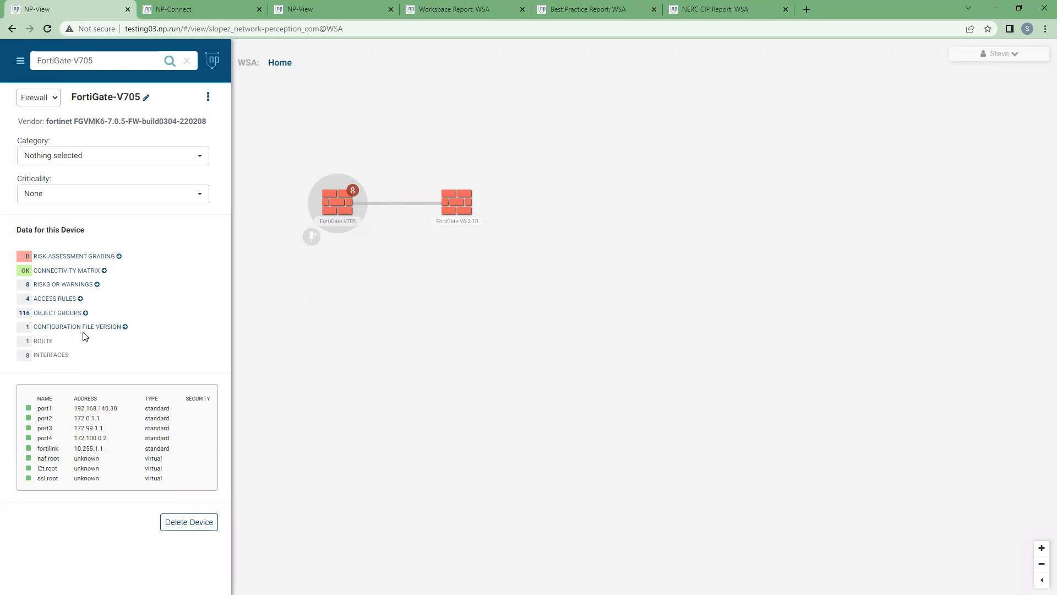
Step: Look at the configuration file of FortiGate-V705, return to the topology map, and deselect the firewall
{"action": "left_click", "coordinate": [304, 10]}
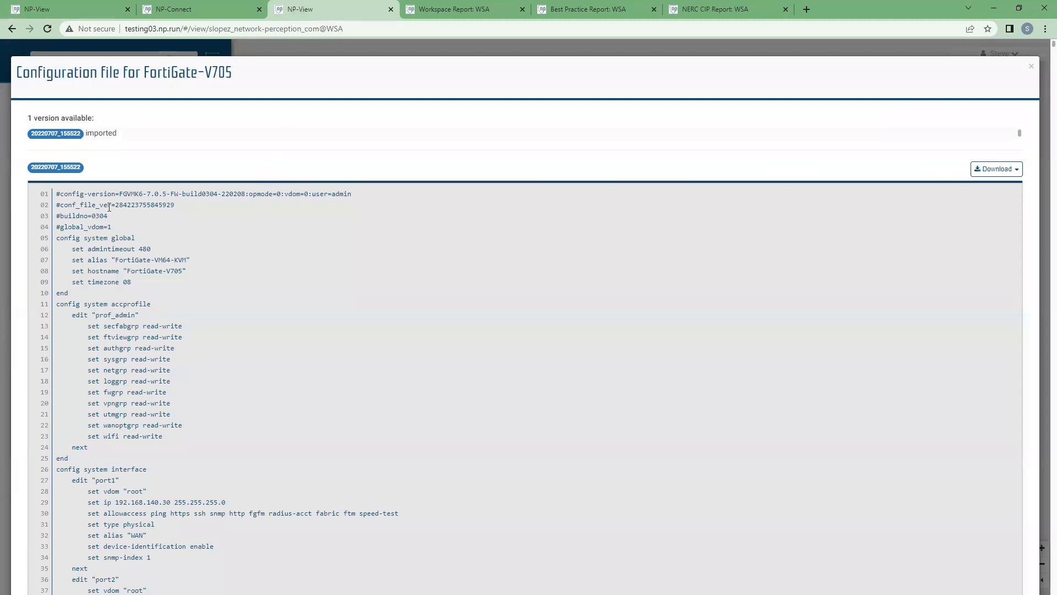
{"action": "left_click", "coordinate": [91, 10]}
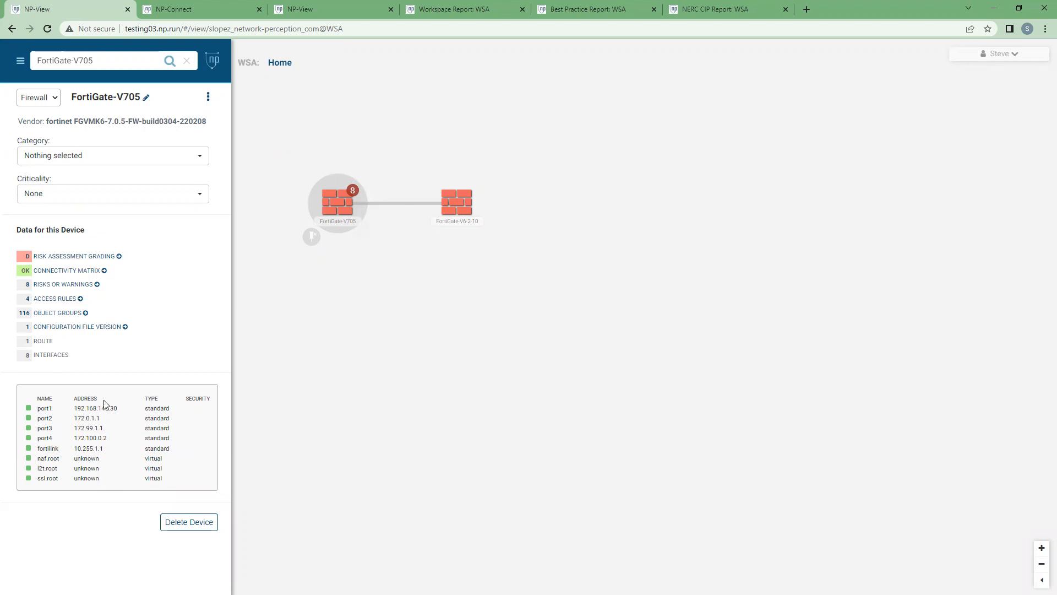
{"action": "left_click", "coordinate": [383, 391]}
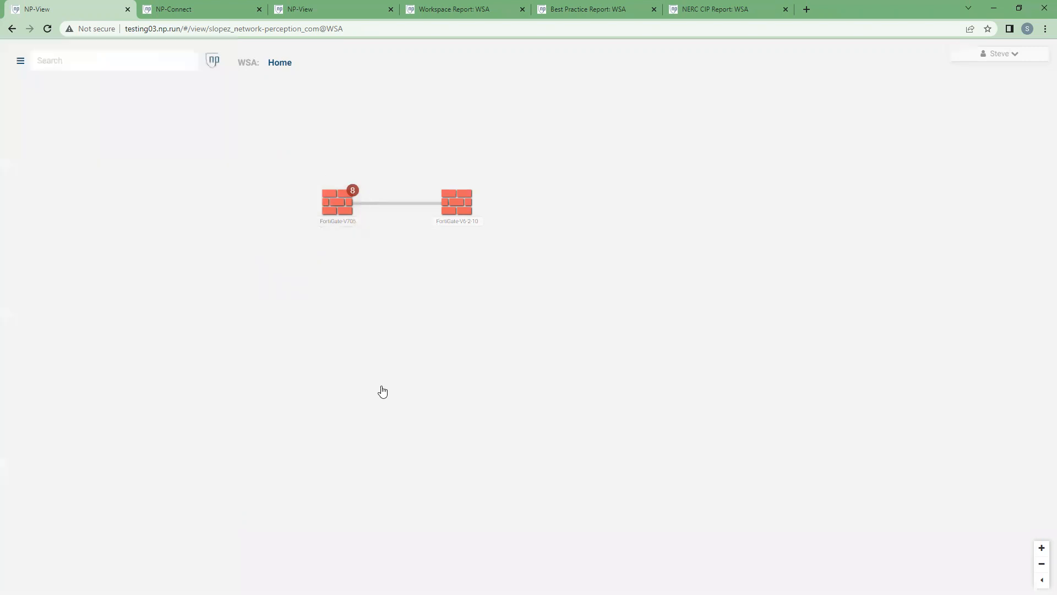
Step: Inspect the context options for FortiGate-V705 alone and for both firewalls selected together, and clear the selection
{"action": "right_click", "coordinate": [334, 211]}
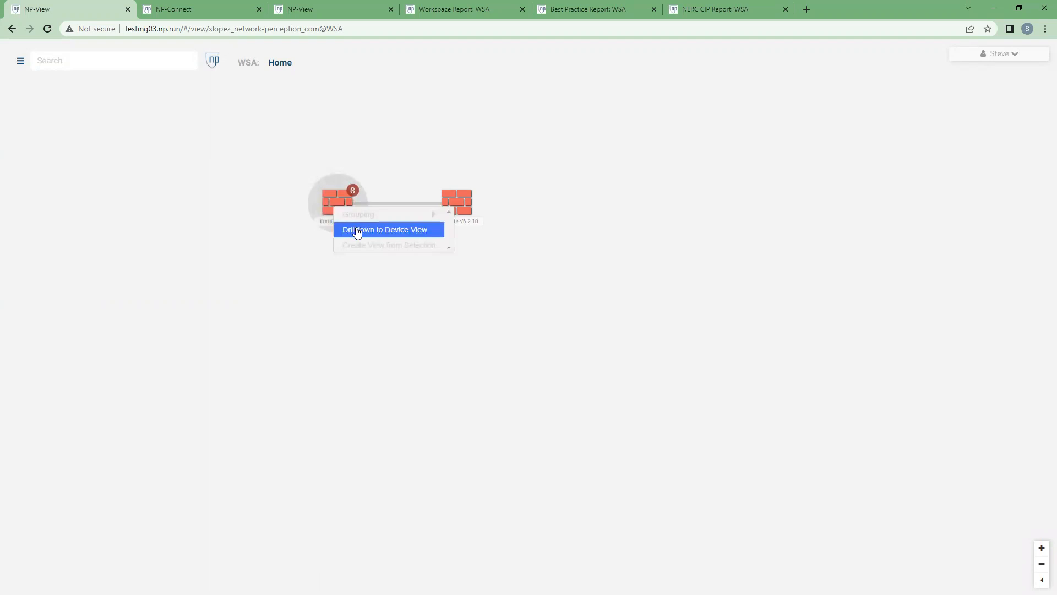
{"action": "left_click", "coordinate": [448, 311]}
{"action": "left_click", "coordinate": [349, 211]}
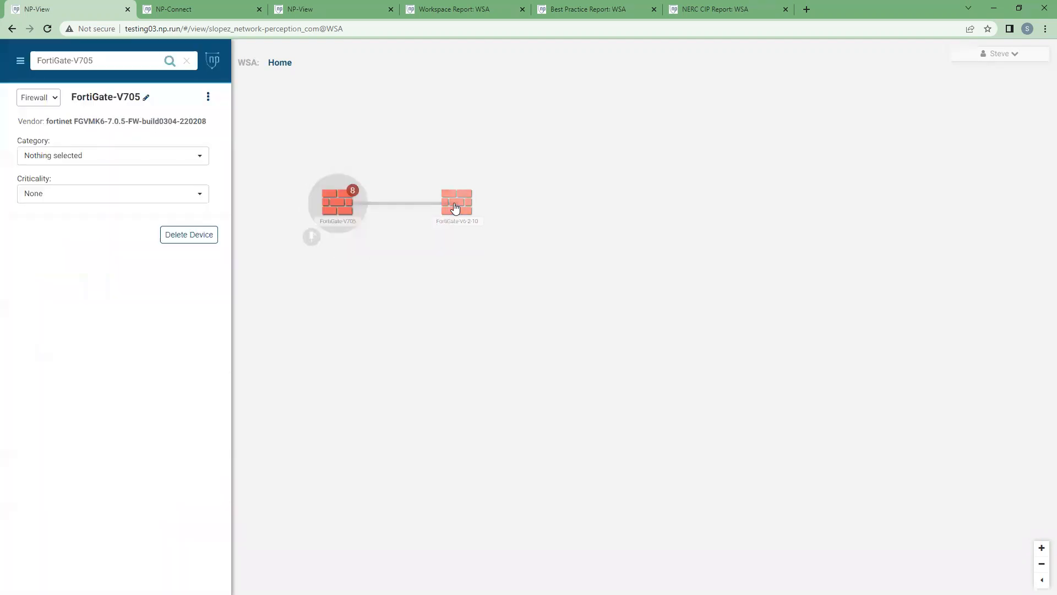
{"action": "left_click", "coordinate": [455, 207], "text": "shift"}
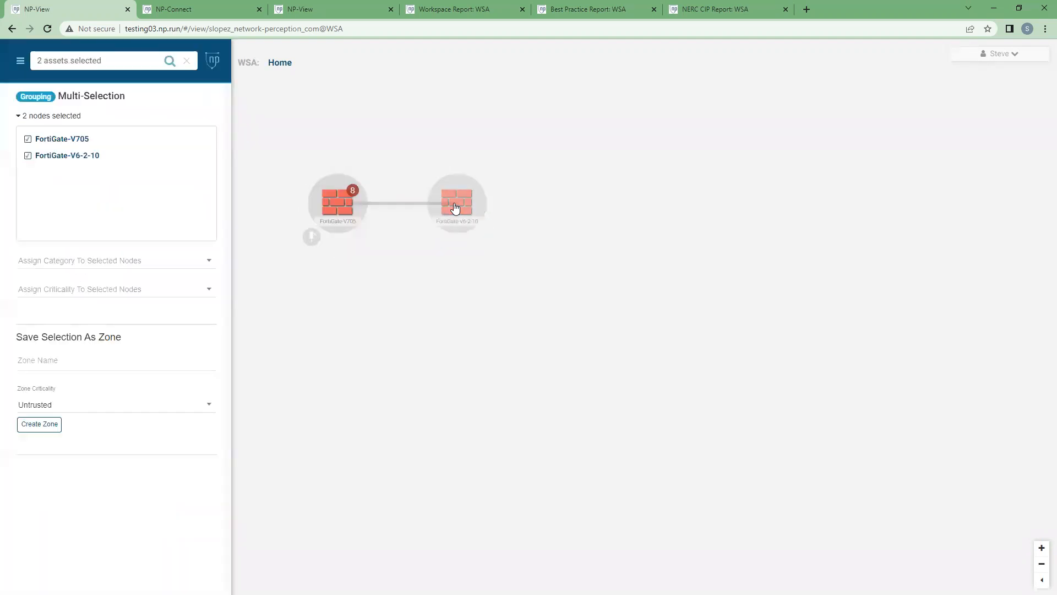
{"action": "right_click", "coordinate": [455, 207]}
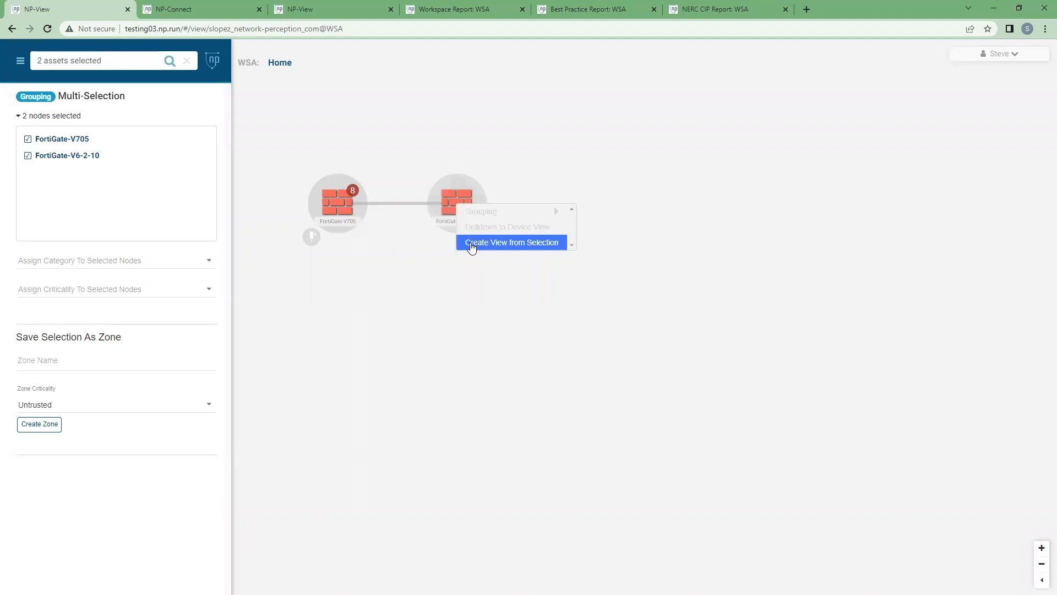
{"action": "left_click", "coordinate": [382, 352]}
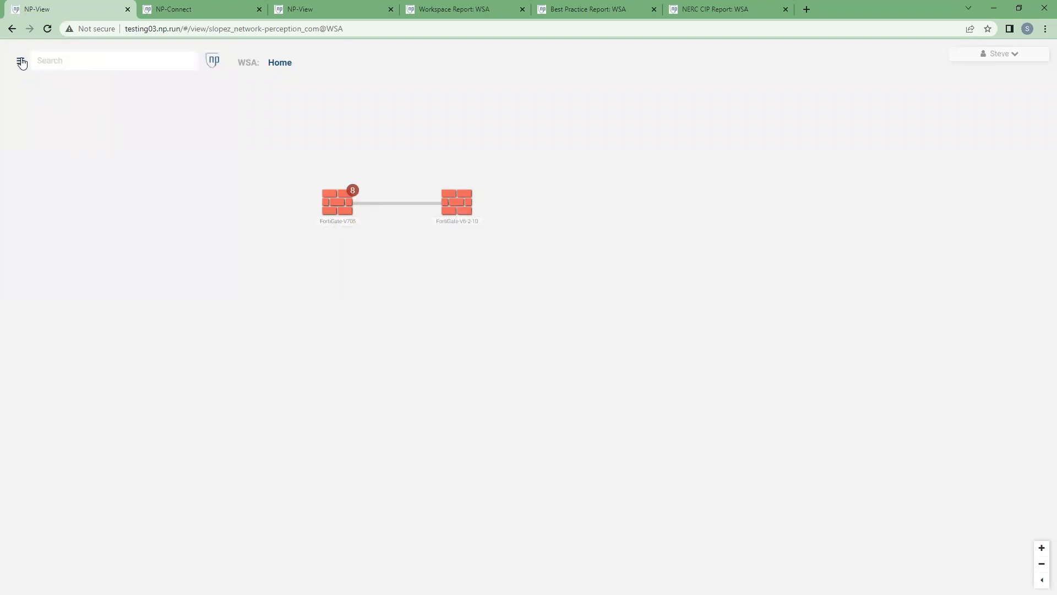
Step: Open the Detailed topology view of the WSA workspace
{"action": "left_click", "coordinate": [21, 61]}
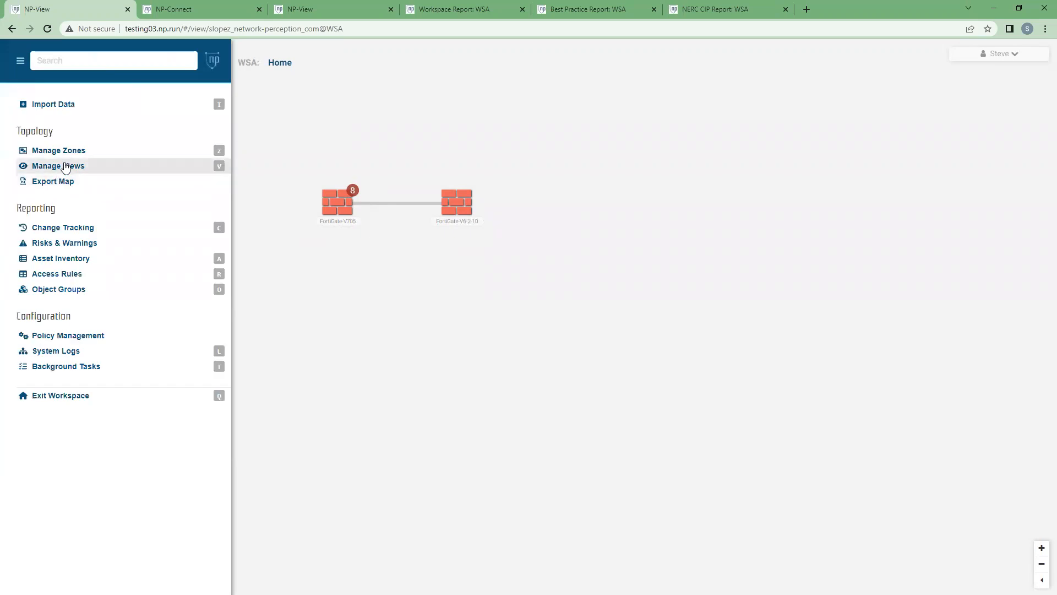
{"action": "left_click", "coordinate": [59, 166]}
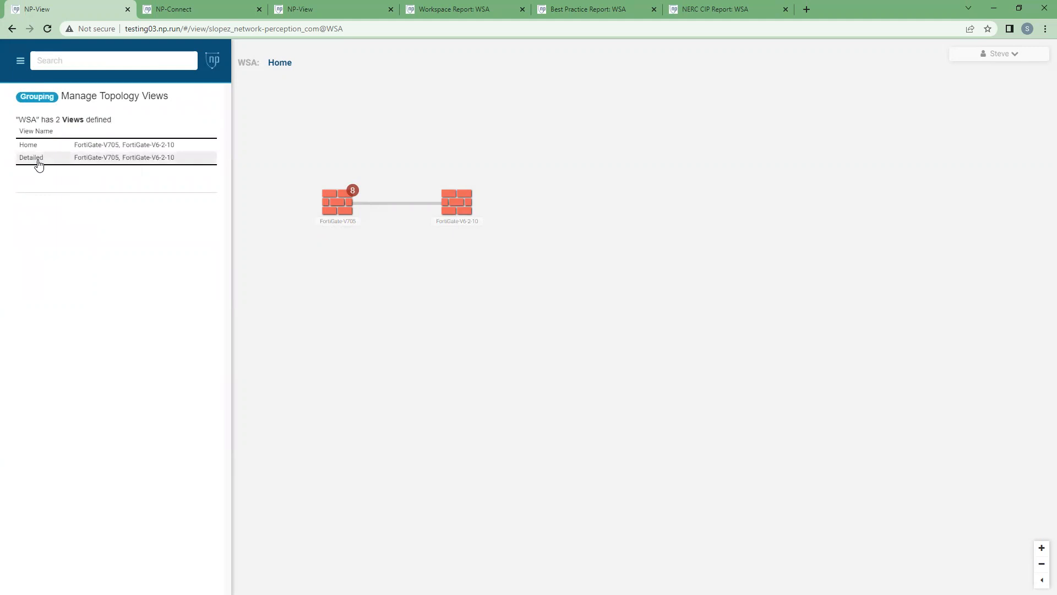
{"action": "left_click", "coordinate": [31, 161]}
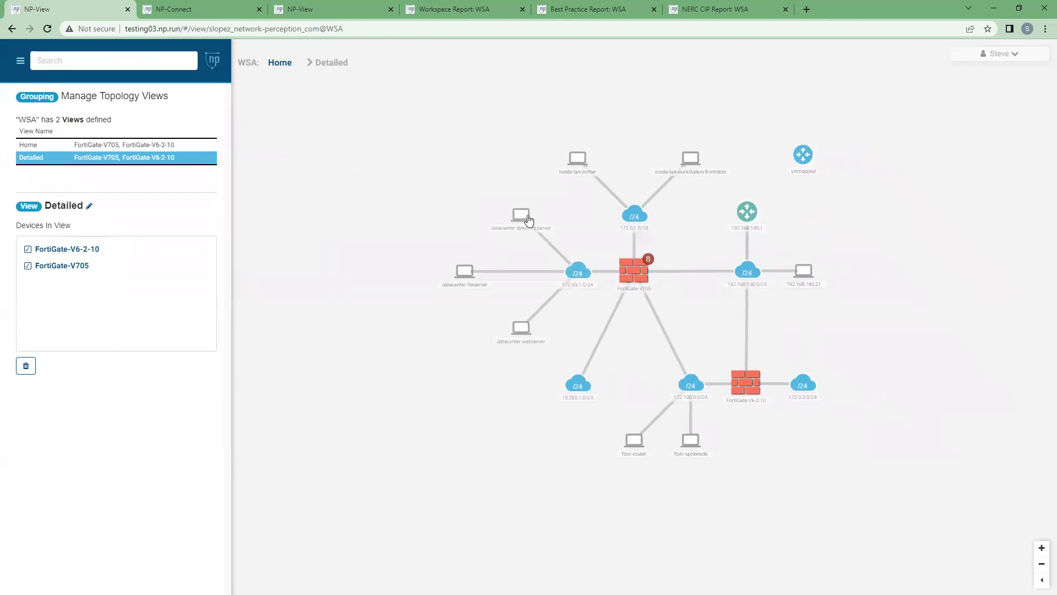
{"action": "left_click", "coordinate": [466, 272]}
{"action": "left_click", "coordinate": [529, 344]}
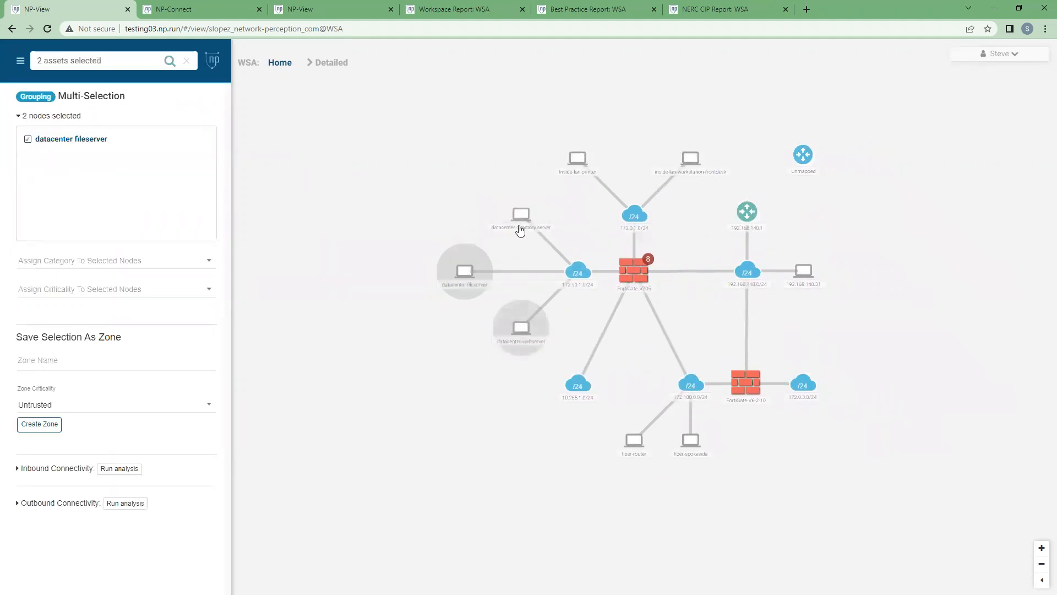
{"action": "left_click", "coordinate": [521, 216]}
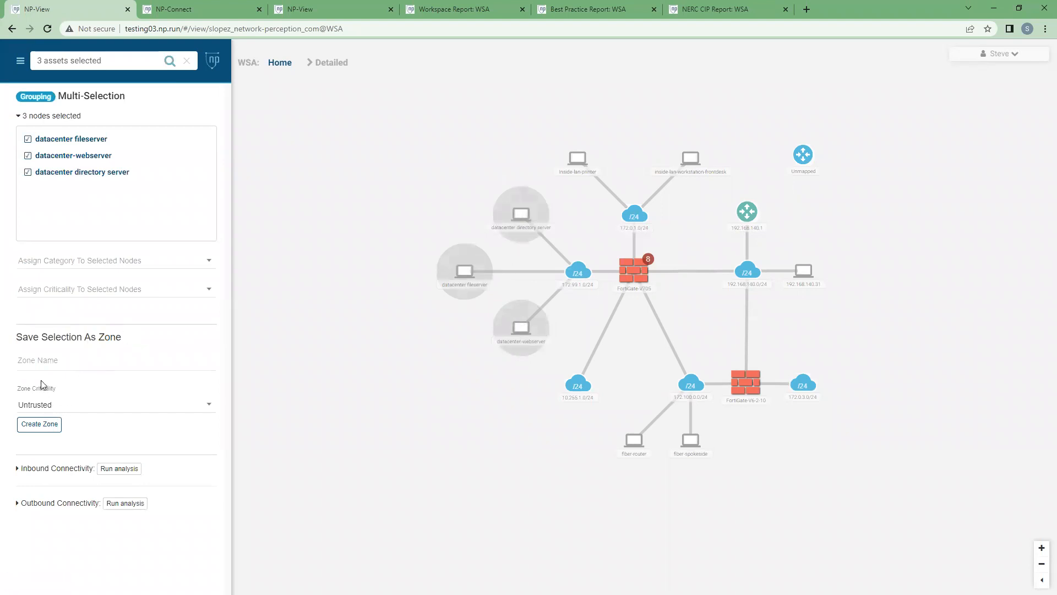
{"action": "left_click", "coordinate": [55, 362]}
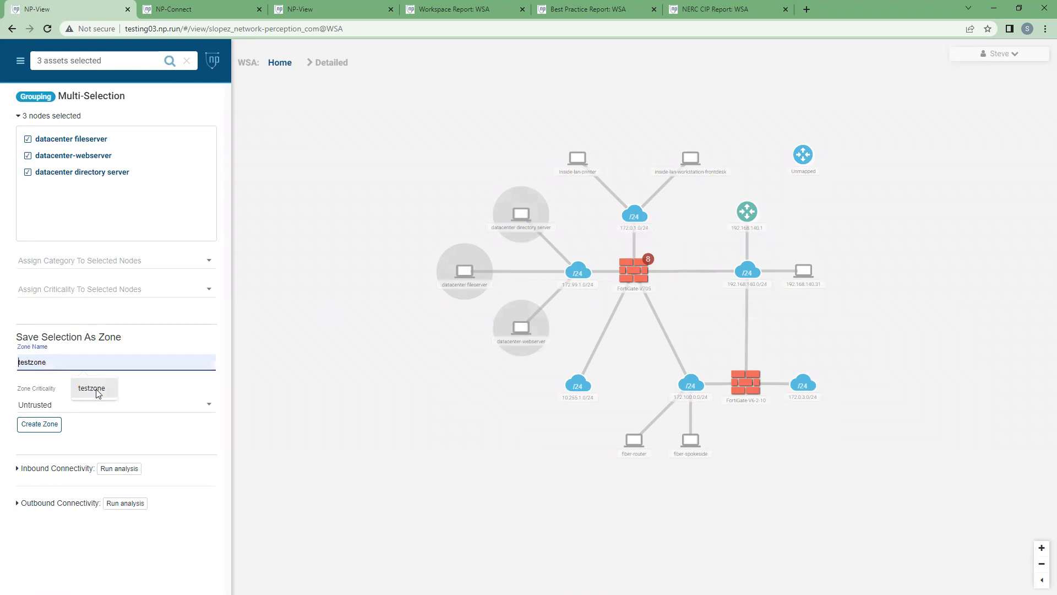
{"action": "left_click", "coordinate": [336, 403]}
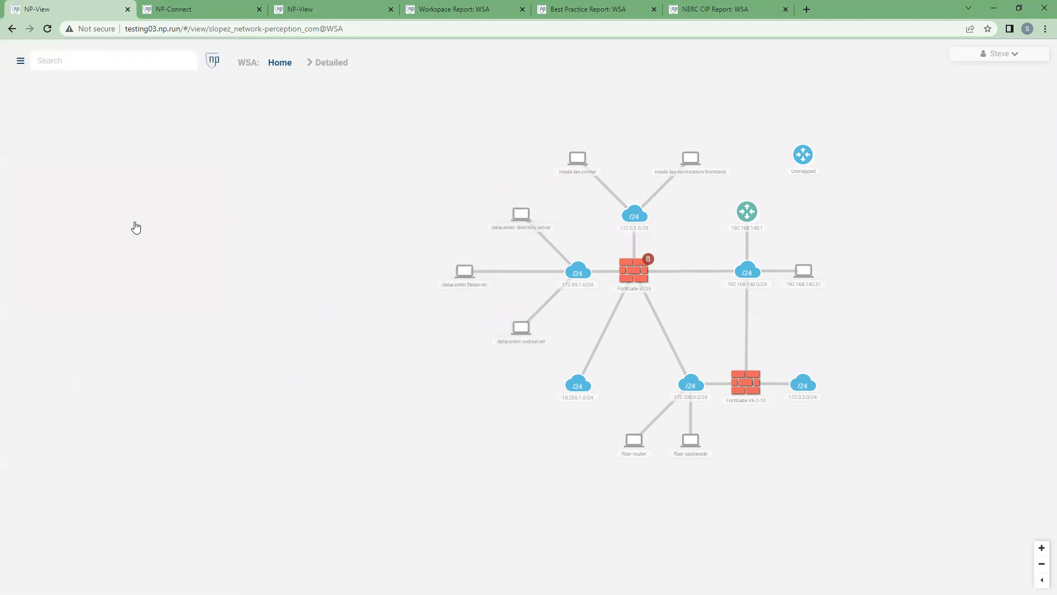
Step: Auto-generate zones for the Detailed view
{"action": "left_click", "coordinate": [21, 63]}
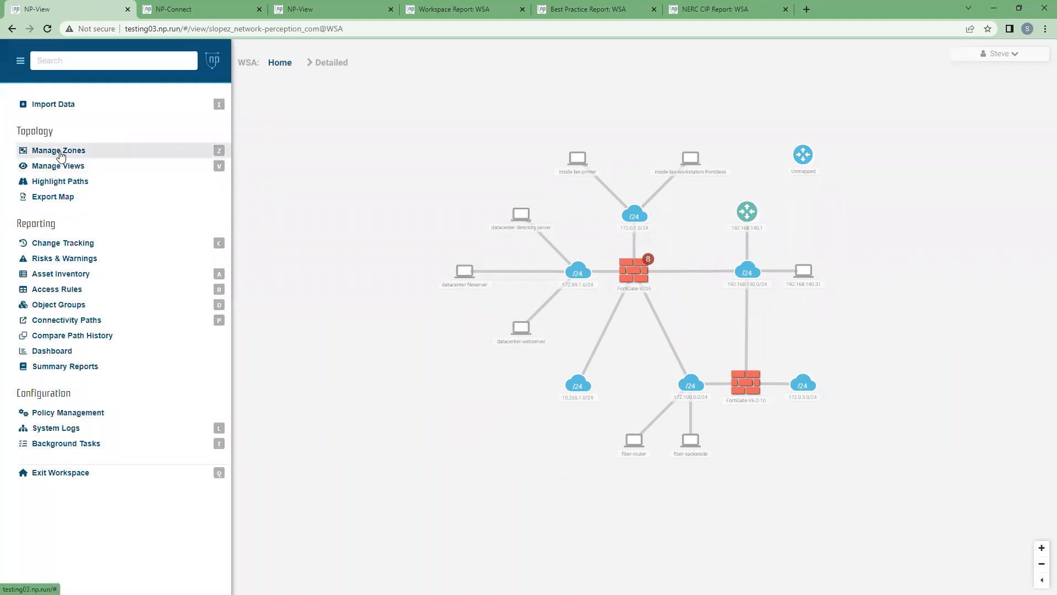
{"action": "left_click", "coordinate": [60, 153]}
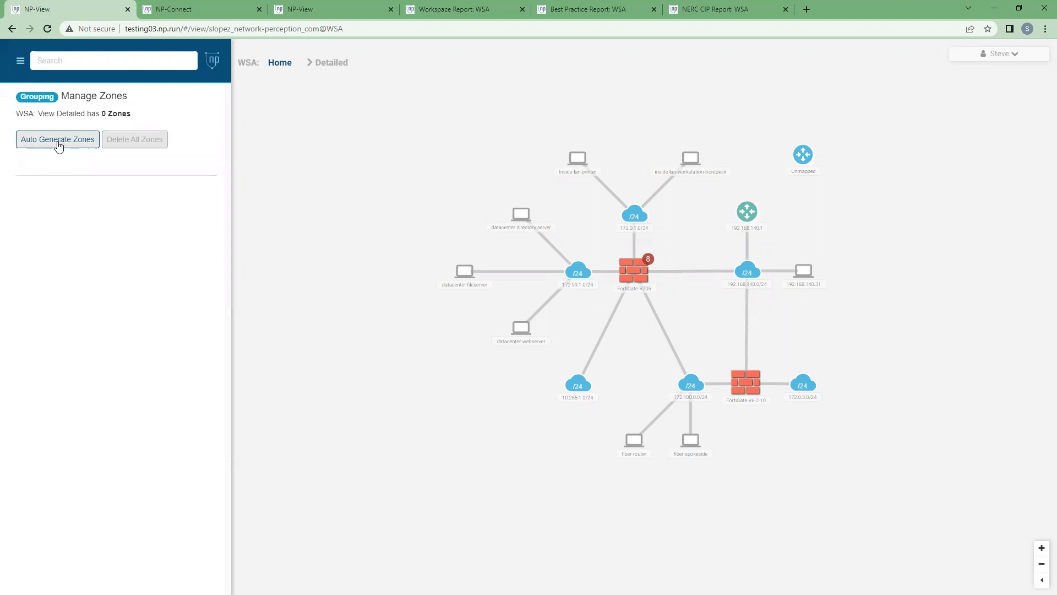
{"action": "left_click", "coordinate": [59, 144]}
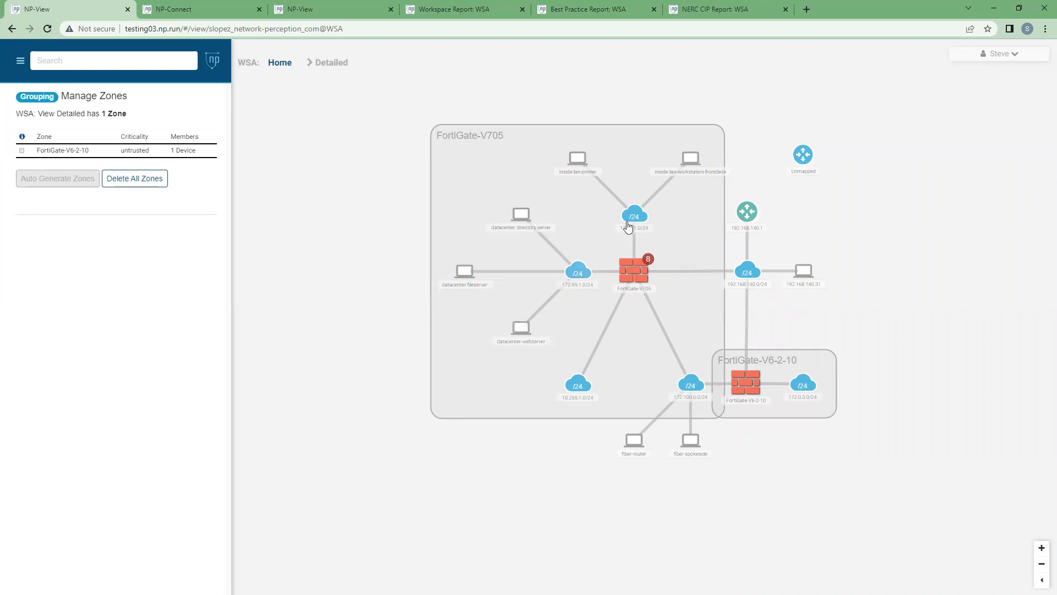
Step: Highlight the inbound tcp/3389 path of the inside-lan-workstation-frontdesk host, and clear the highlight after viewing it
{"action": "left_click", "coordinate": [691, 157]}
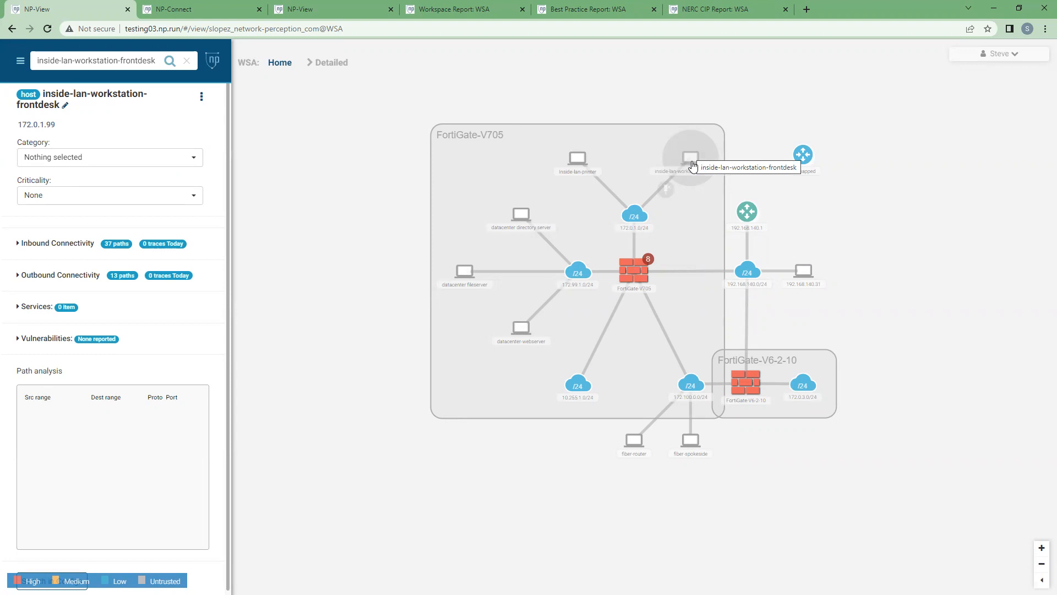
{"action": "left_click", "coordinate": [53, 246]}
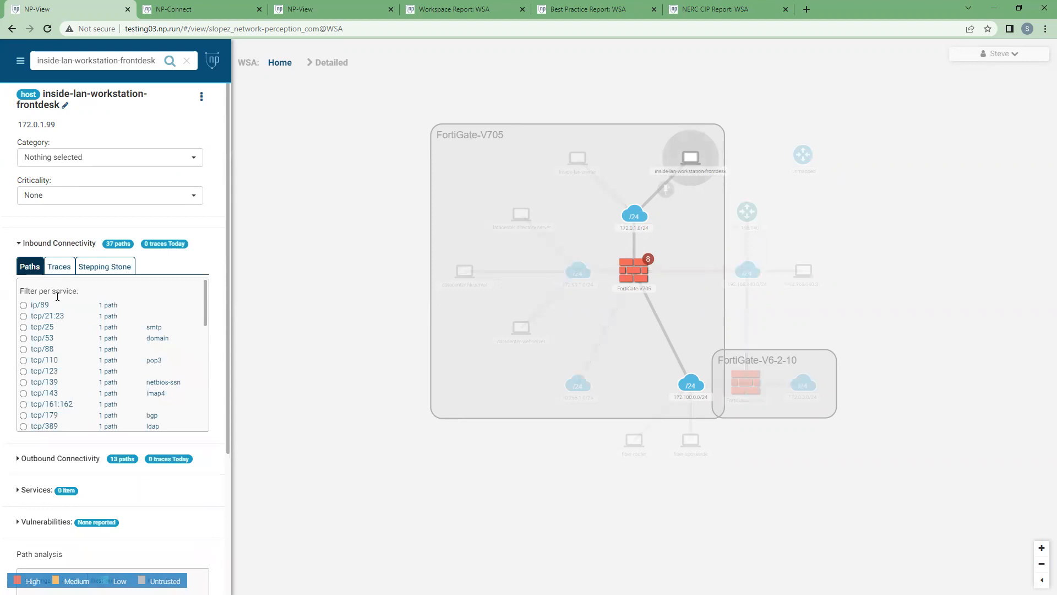
{"action": "scroll", "coordinate": [62, 361], "scroll_direction": "down", "scroll_amount": 1}
{"action": "scroll", "coordinate": [62, 383], "scroll_direction": "down", "scroll_amount": 2}
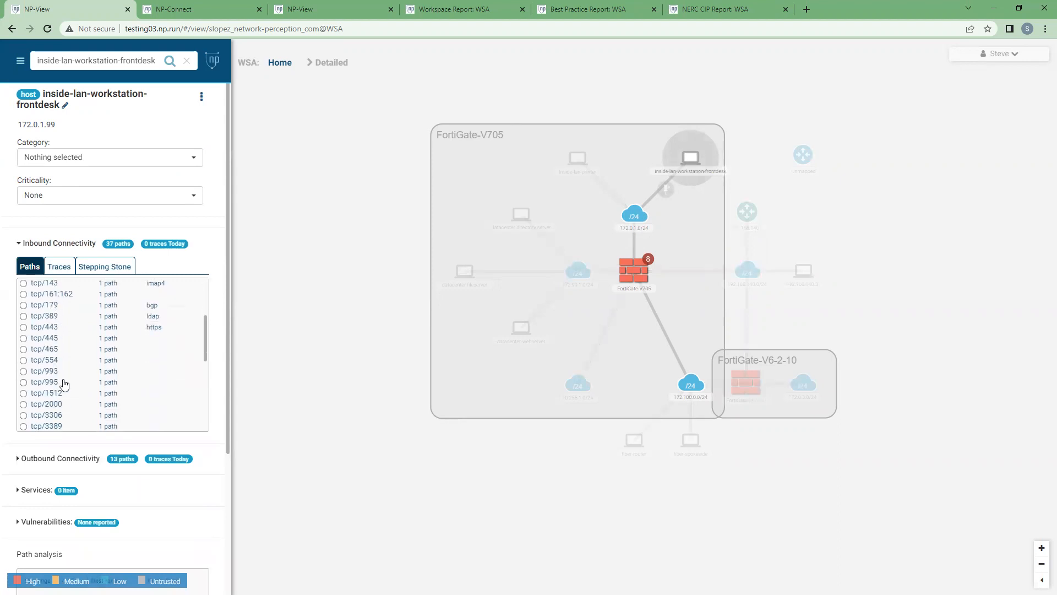
{"action": "left_click", "coordinate": [24, 372]}
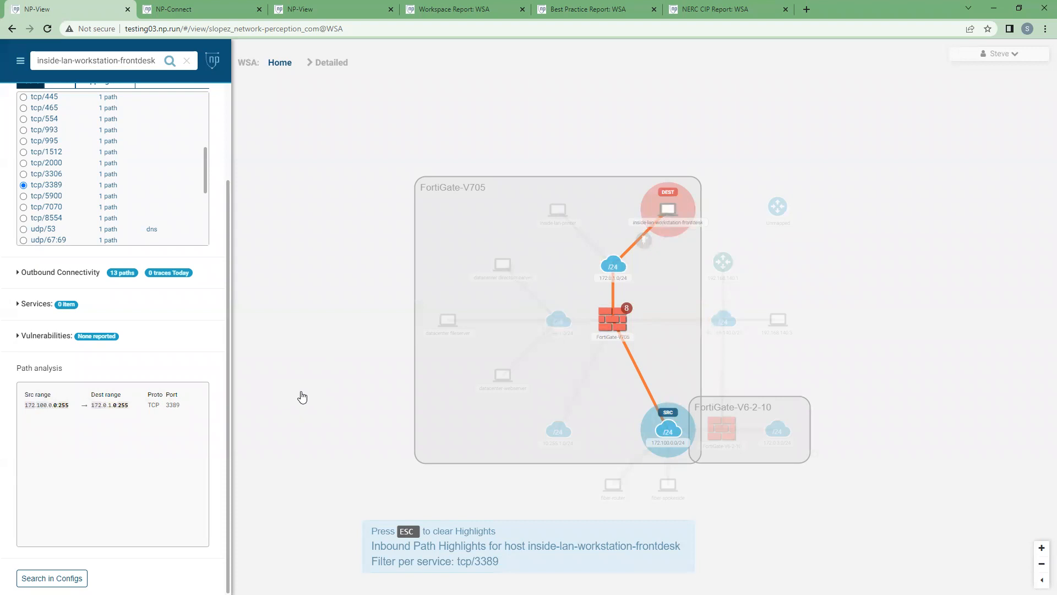
{"action": "key", "text": "Escape"}
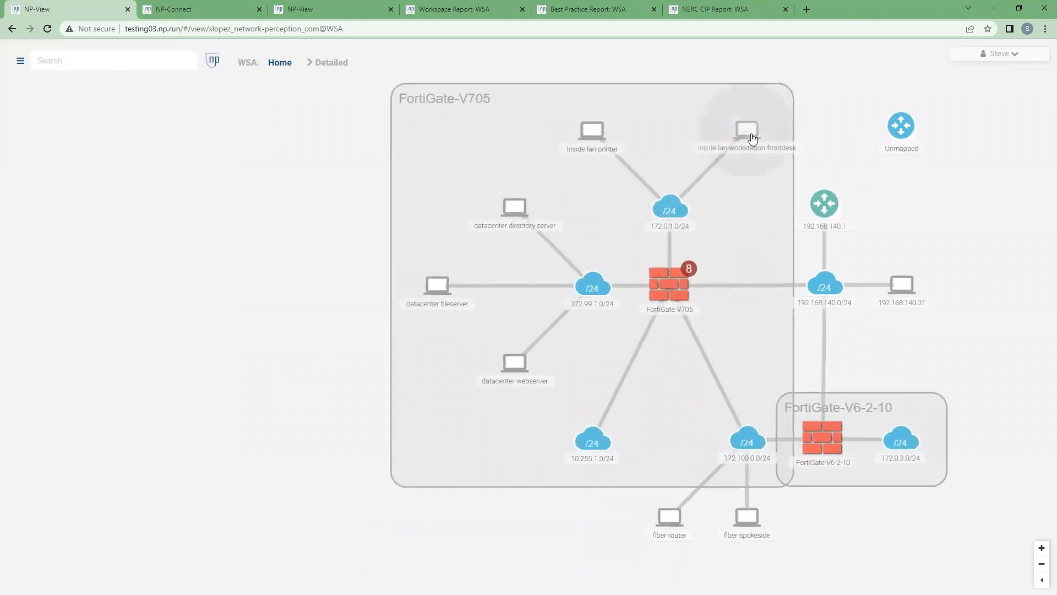
Step: Highlight the outbound tcp/3389 path of the inside-lan-workstation-frontdesk host
{"action": "left_click", "coordinate": [753, 137]}
{"action": "left_click", "coordinate": [38, 277]}
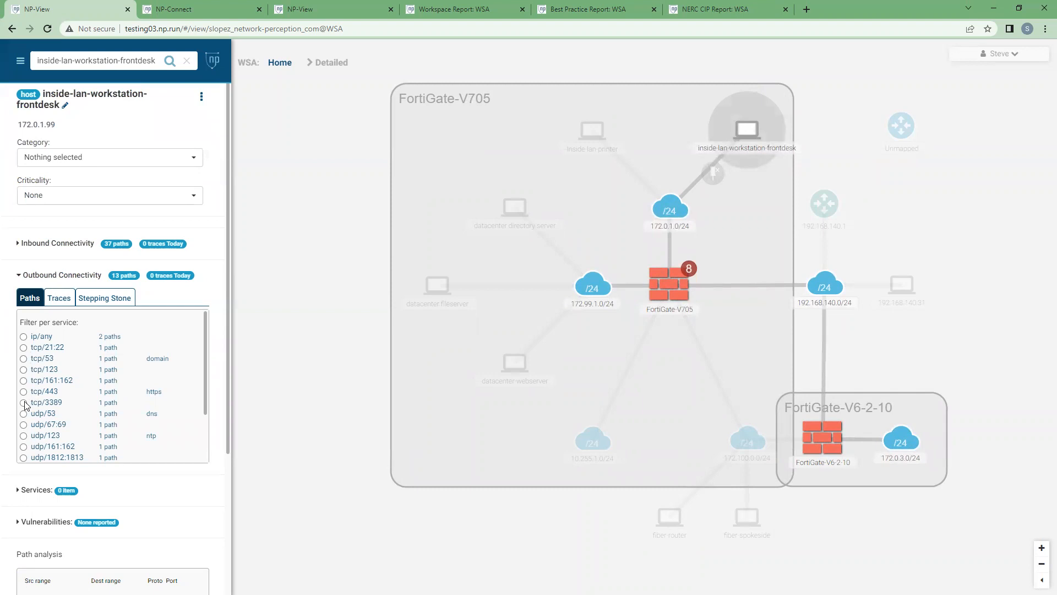
{"action": "left_click", "coordinate": [24, 403]}
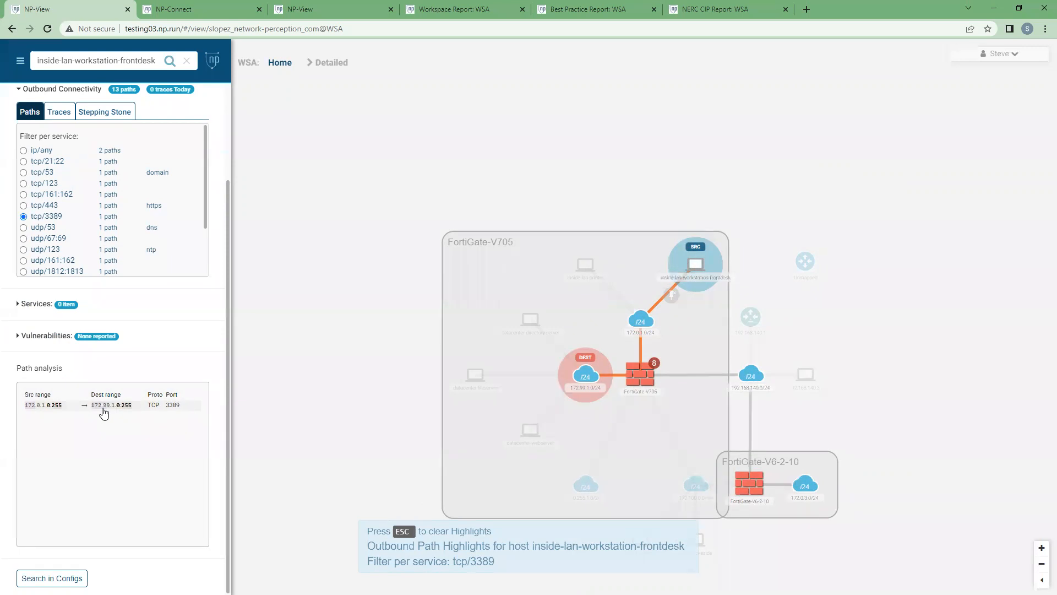
Step: Run the outbound stepping stone analysis with the inside-lan-workstation-frontdesk host as source, and close the host's details
{"action": "left_click", "coordinate": [105, 112]}
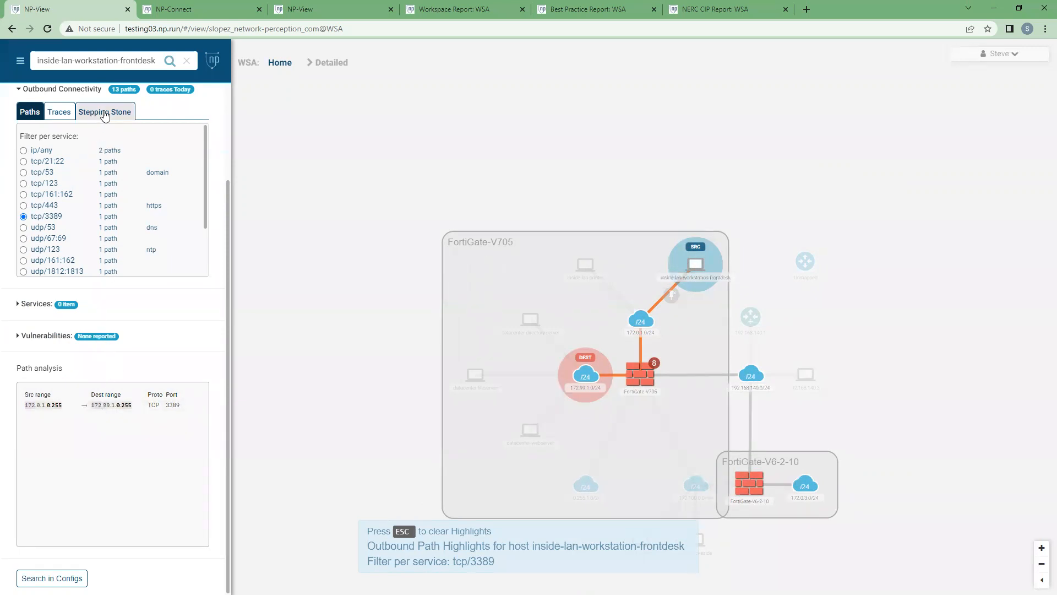
{"action": "left_click", "coordinate": [84, 215]}
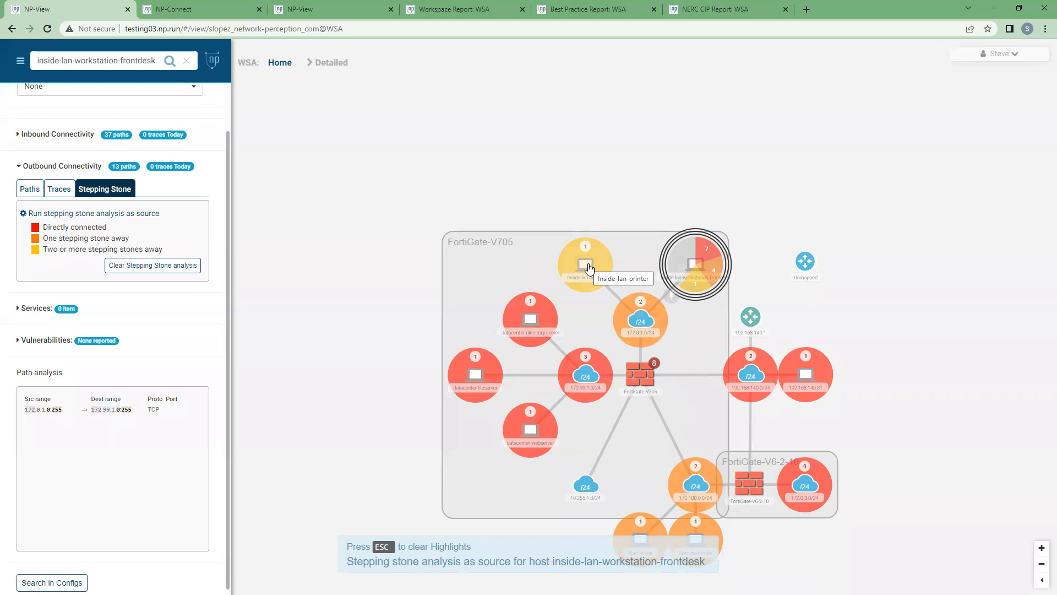
{"action": "left_click", "coordinate": [309, 166]}
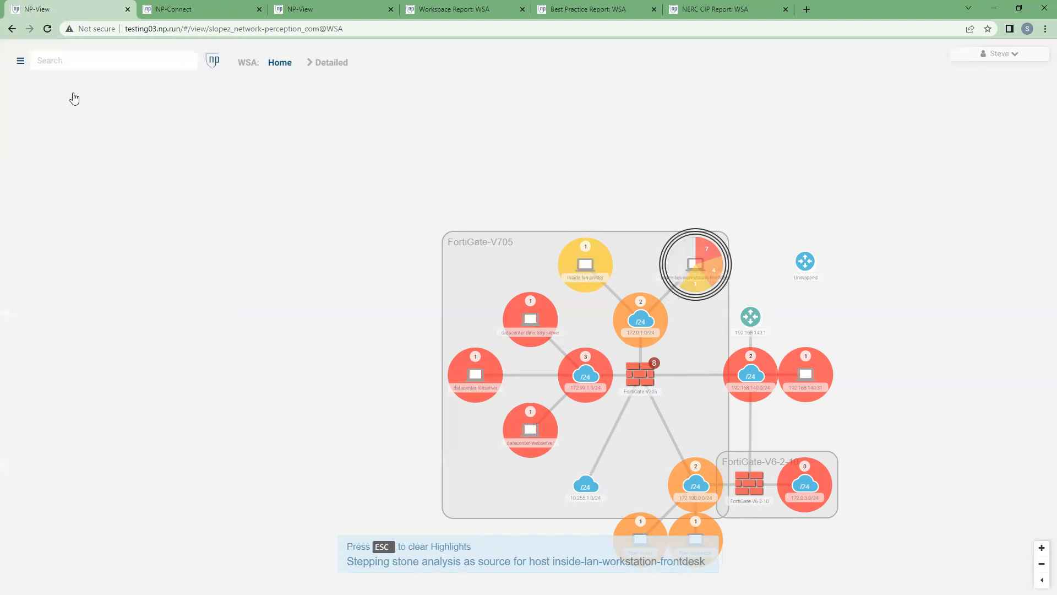
Step: Open the summary report options and review the already generated Workspace, Best Practice and NERC CIP reports for the WSA workspace
{"action": "left_click", "coordinate": [19, 63]}
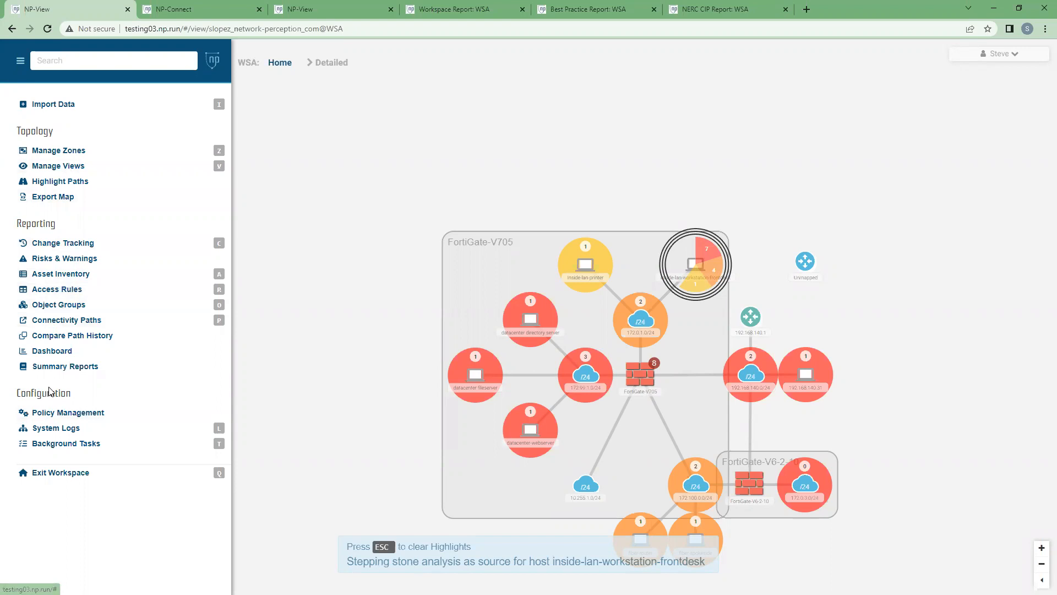
{"action": "left_click", "coordinate": [67, 369]}
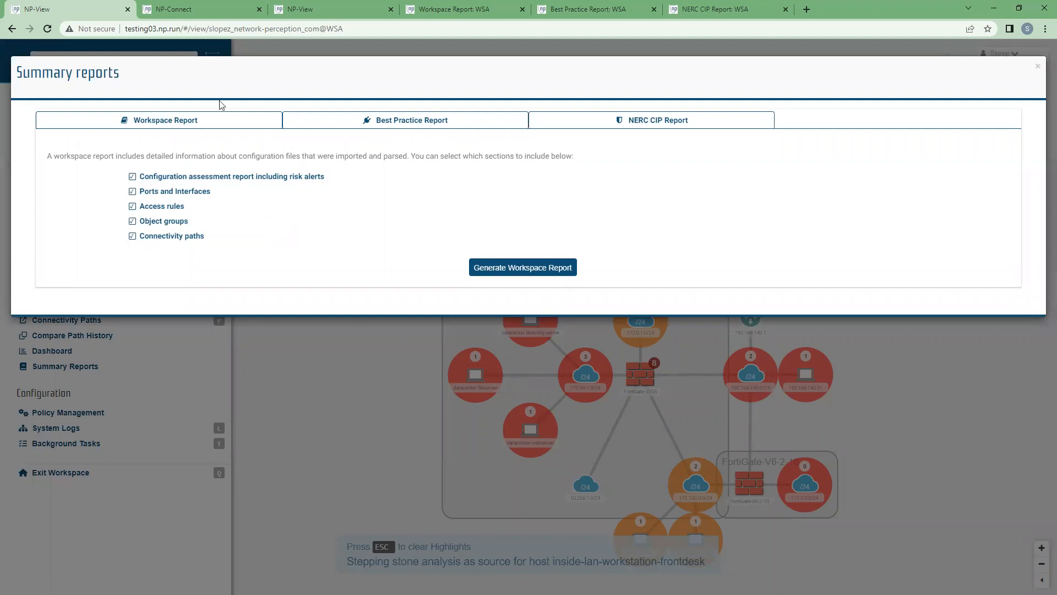
{"action": "left_click", "coordinate": [455, 10]}
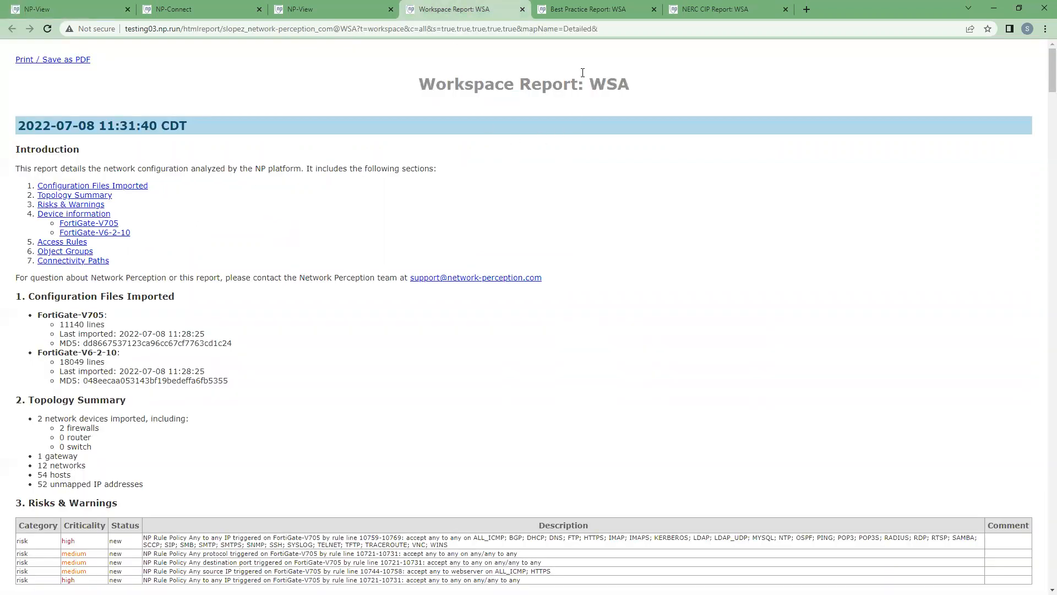
{"action": "left_click", "coordinate": [589, 9]}
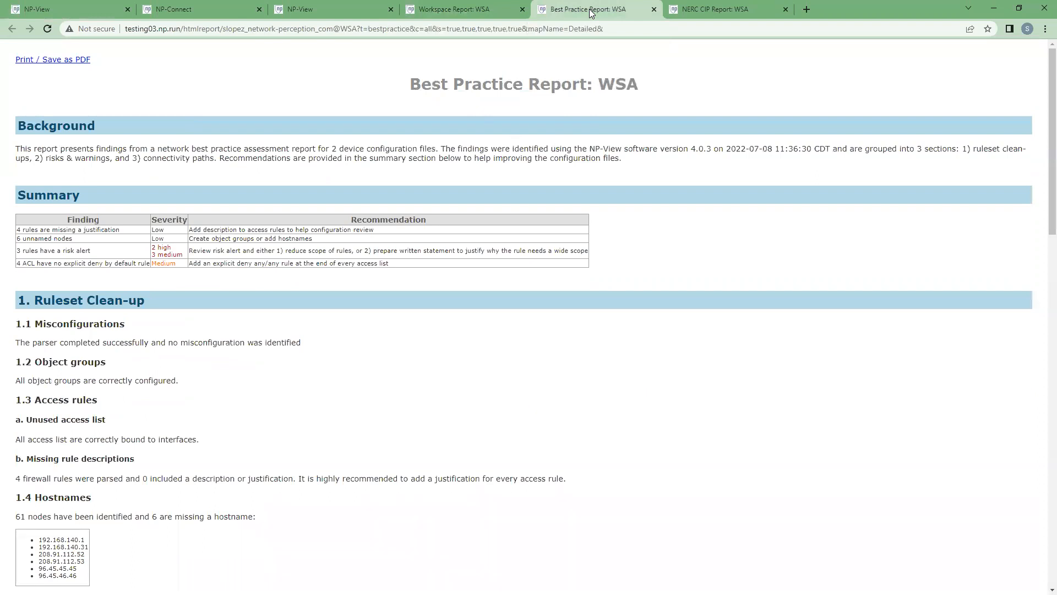
{"action": "left_click", "coordinate": [726, 9]}
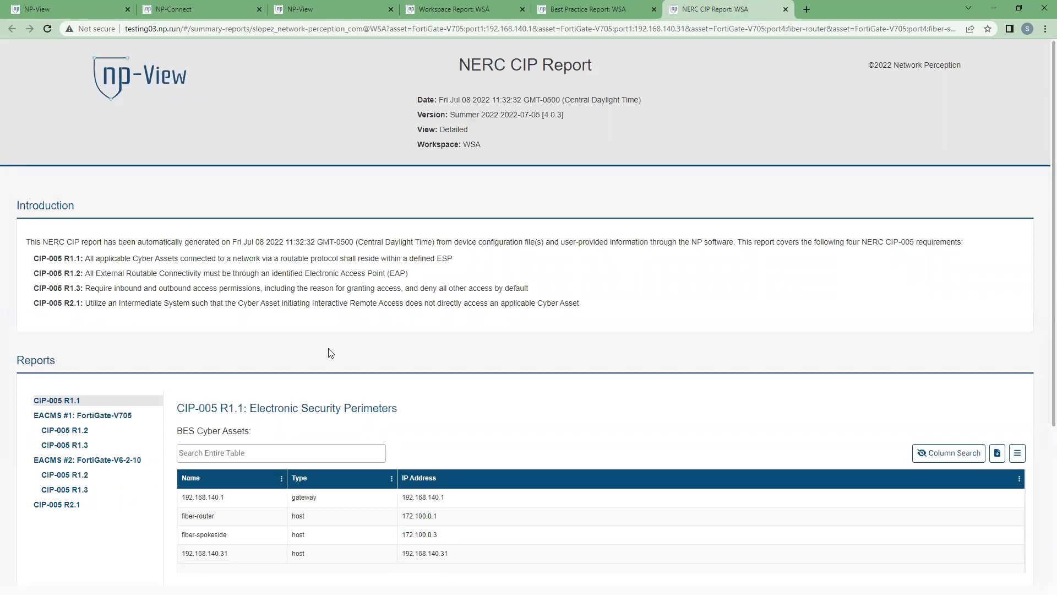
{"action": "scroll", "coordinate": [331, 353], "scroll_direction": "down", "scroll_amount": 1}
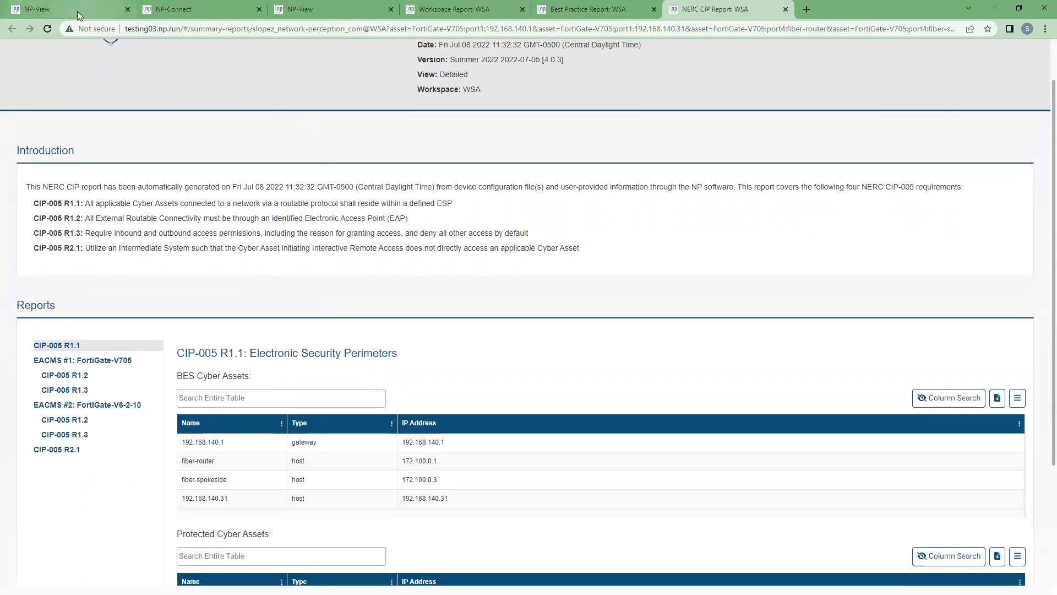
Step: Return to the WSA workspace, dismiss the summary report options and close the main menu to show the Detailed topology
{"action": "left_click", "coordinate": [77, 11]}
{"action": "left_click", "coordinate": [317, 370]}
{"action": "left_click", "coordinate": [329, 375]}
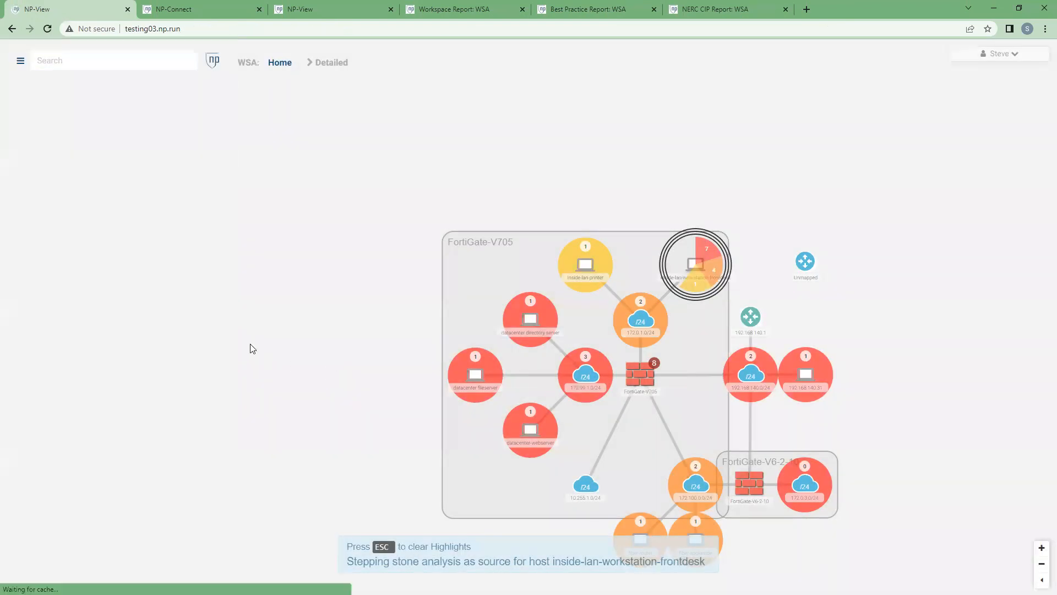